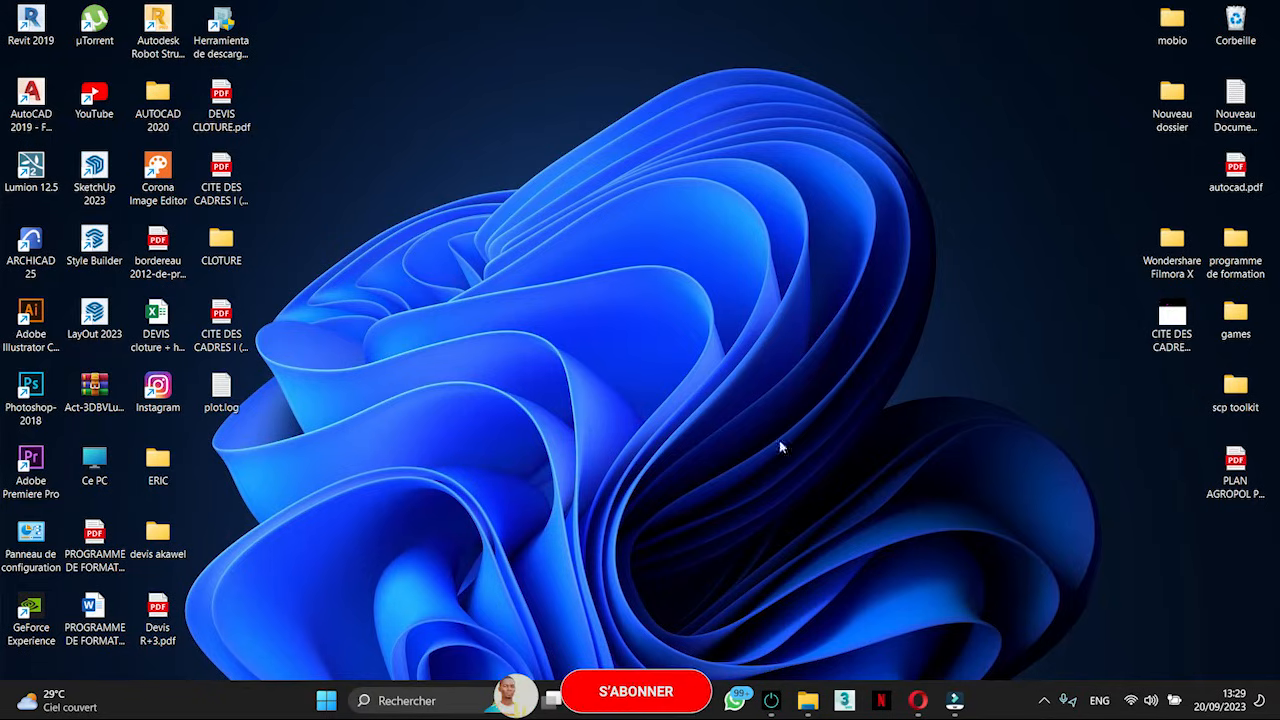
Switch to the Opera browser and look over the Autodesk account home page at manage.autodesk.com/home
{"action": "left_click", "coordinate": [924, 712]}
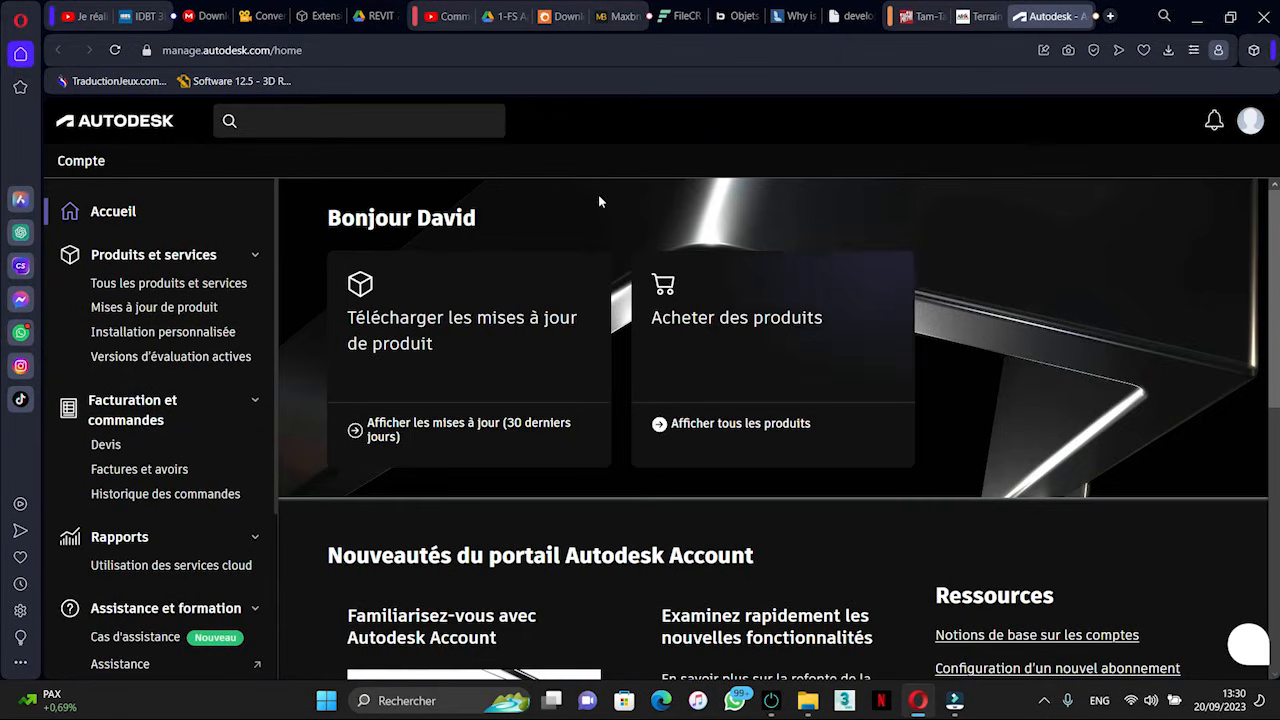
{"action": "left_click", "coordinate": [366, 49]}
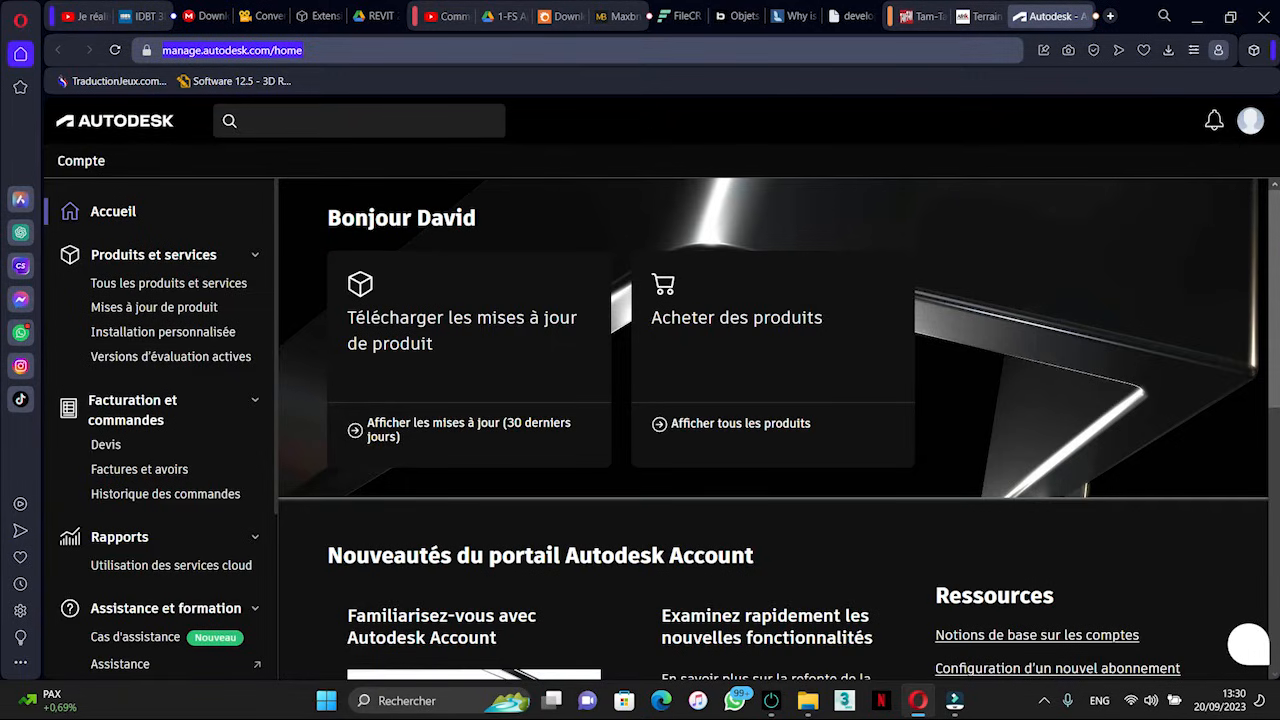
{"action": "left_click", "coordinate": [798, 151]}
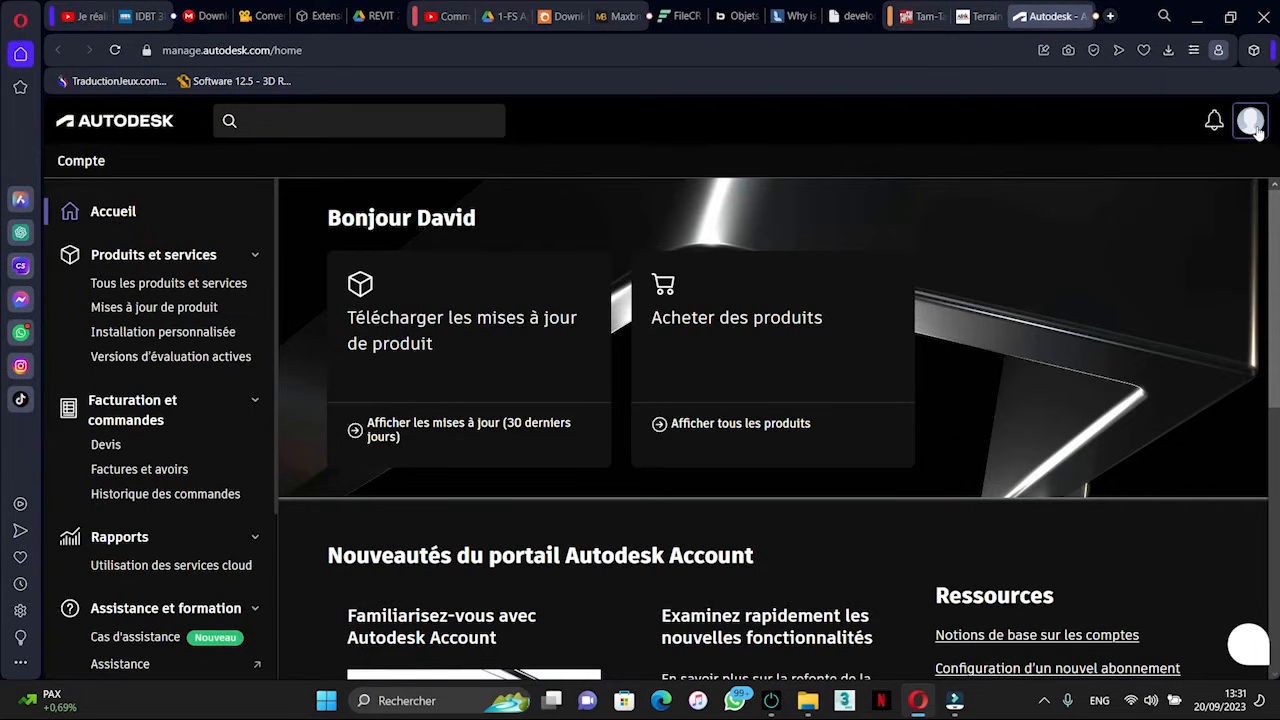
{"action": "scroll", "coordinate": [1115, 253], "scroll_direction": "down", "scroll_amount": 1}
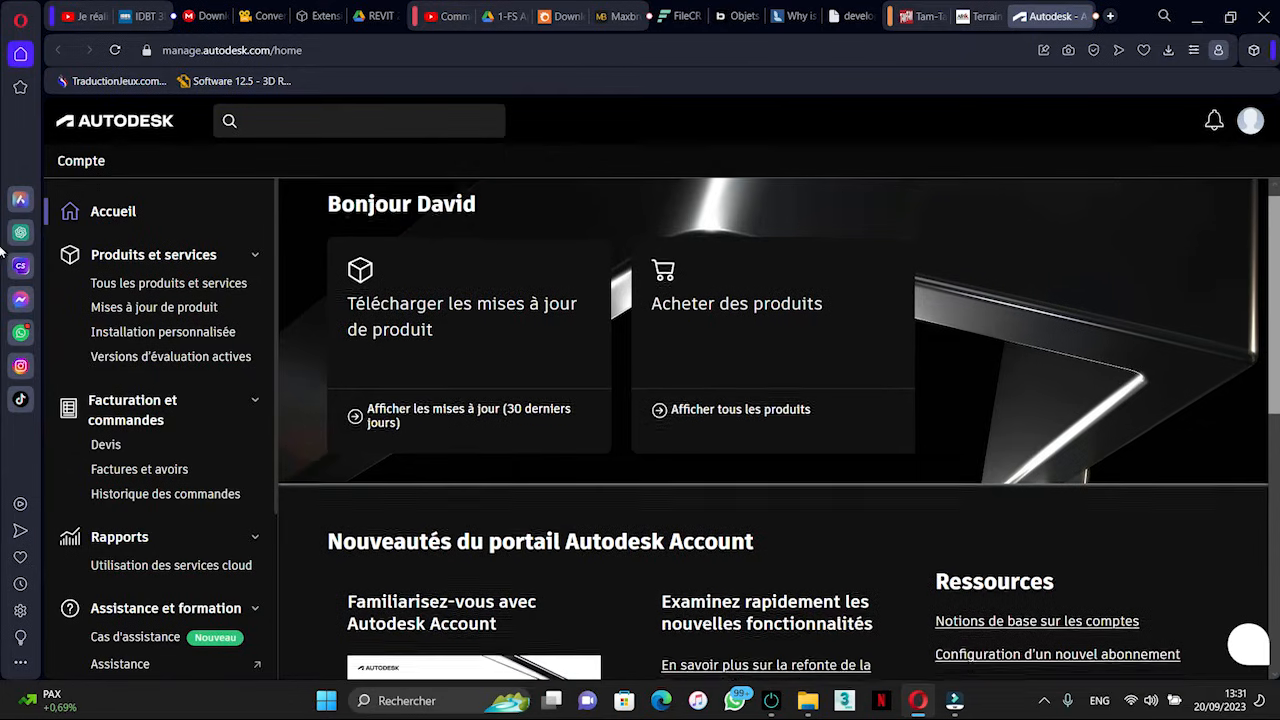
{"action": "scroll", "coordinate": [1210, 388], "scroll_direction": "up", "scroll_amount": 1}
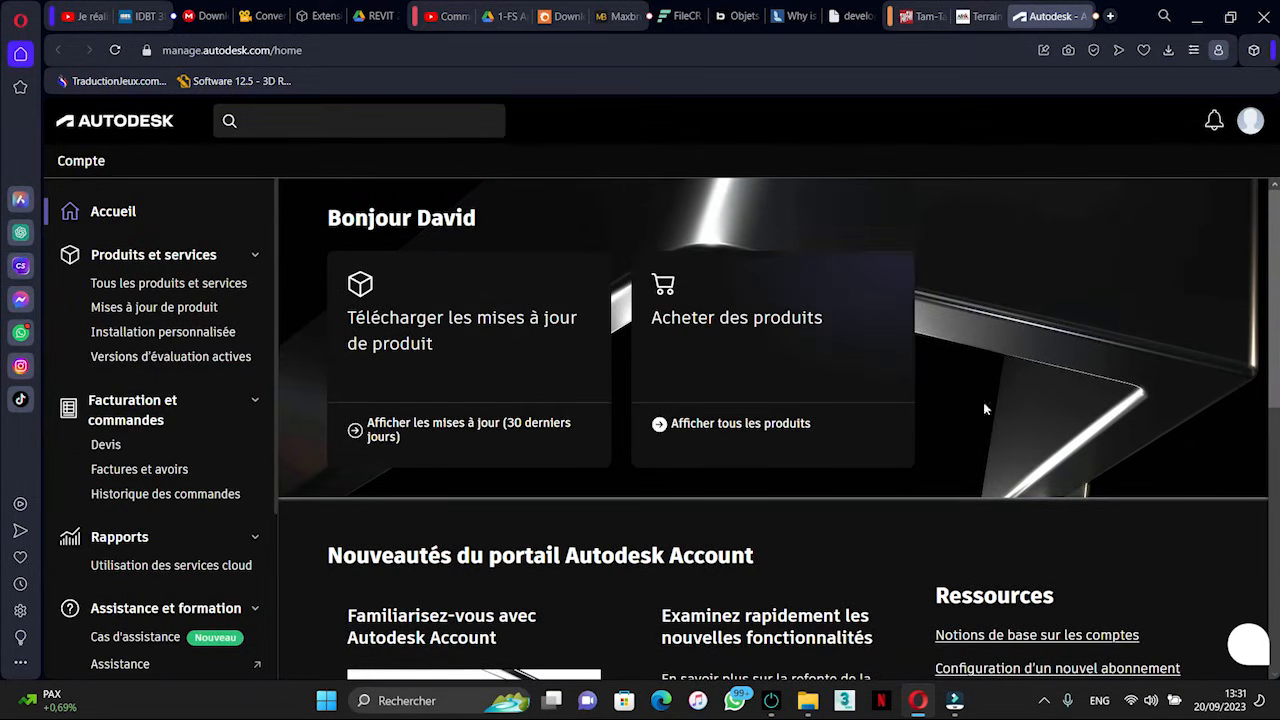
Open the Autodesk help assistant and request software download help under the after-sales support downloads topic
{"action": "left_click", "coordinate": [1247, 651]}
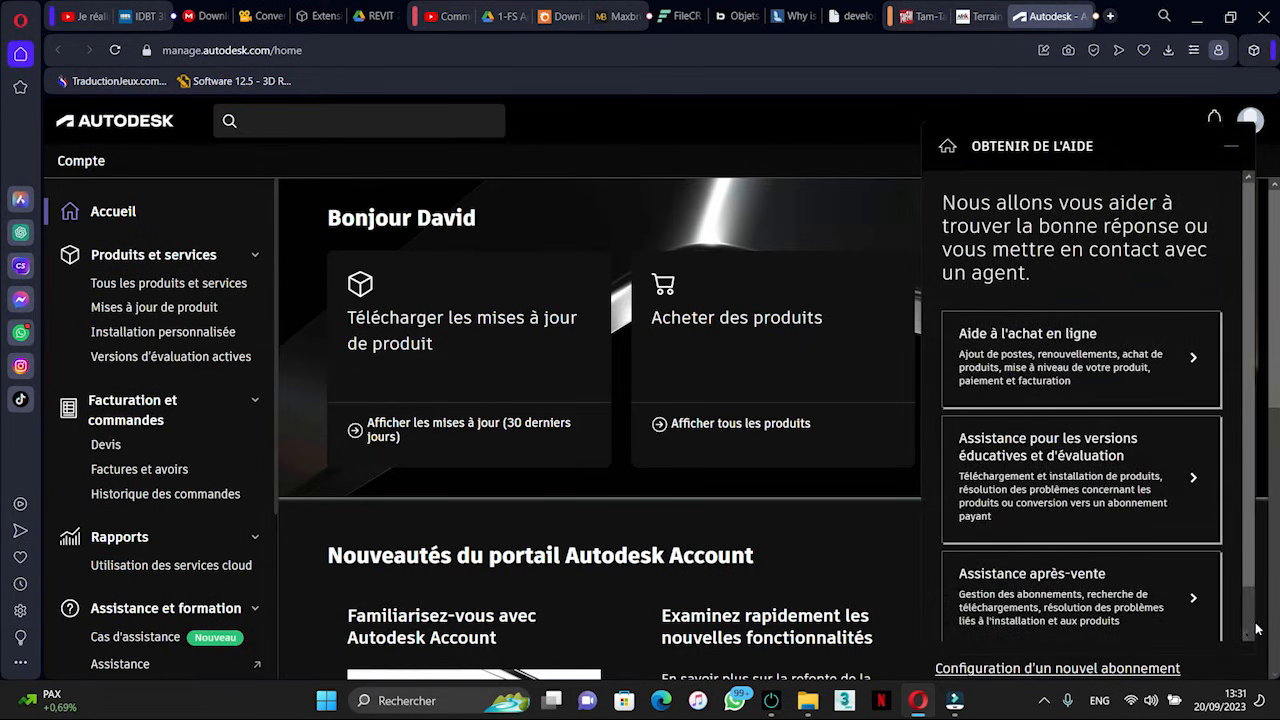
{"action": "scroll", "coordinate": [1253, 424], "scroll_direction": "down", "scroll_amount": 1}
{"action": "scroll", "coordinate": [1253, 424], "scroll_direction": "down", "scroll_amount": 1}
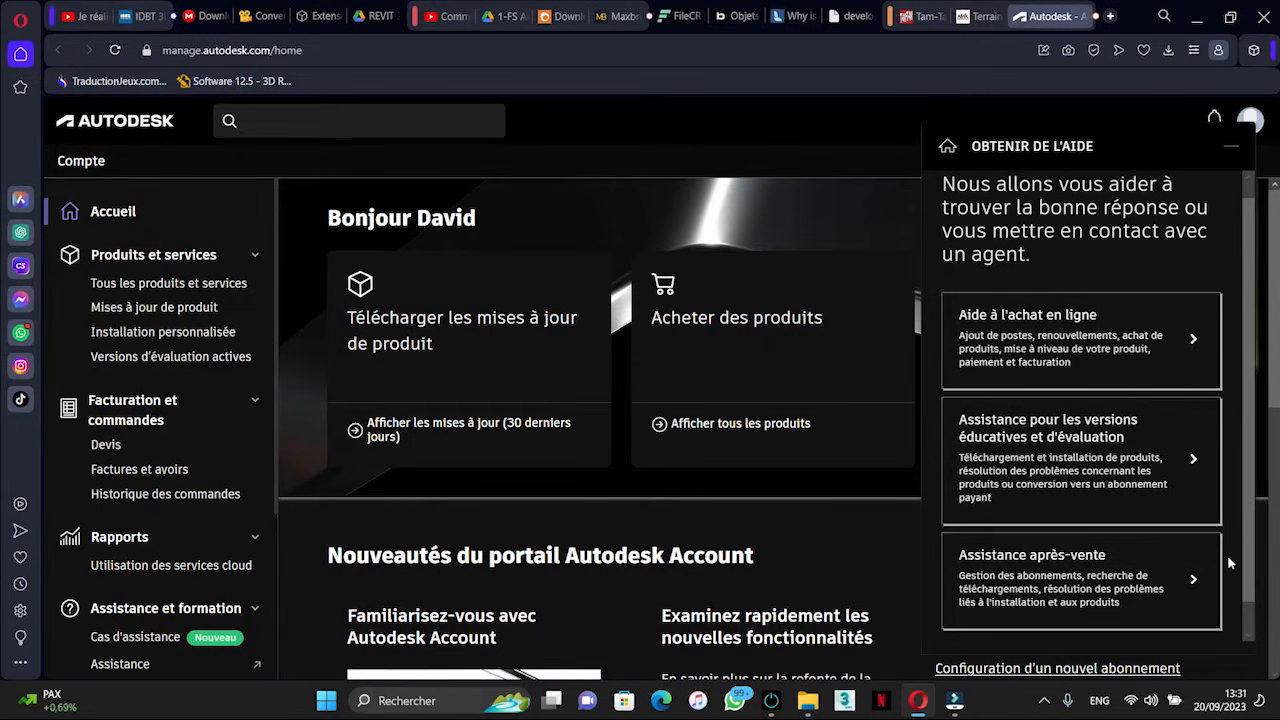
{"action": "left_click", "coordinate": [1051, 573]}
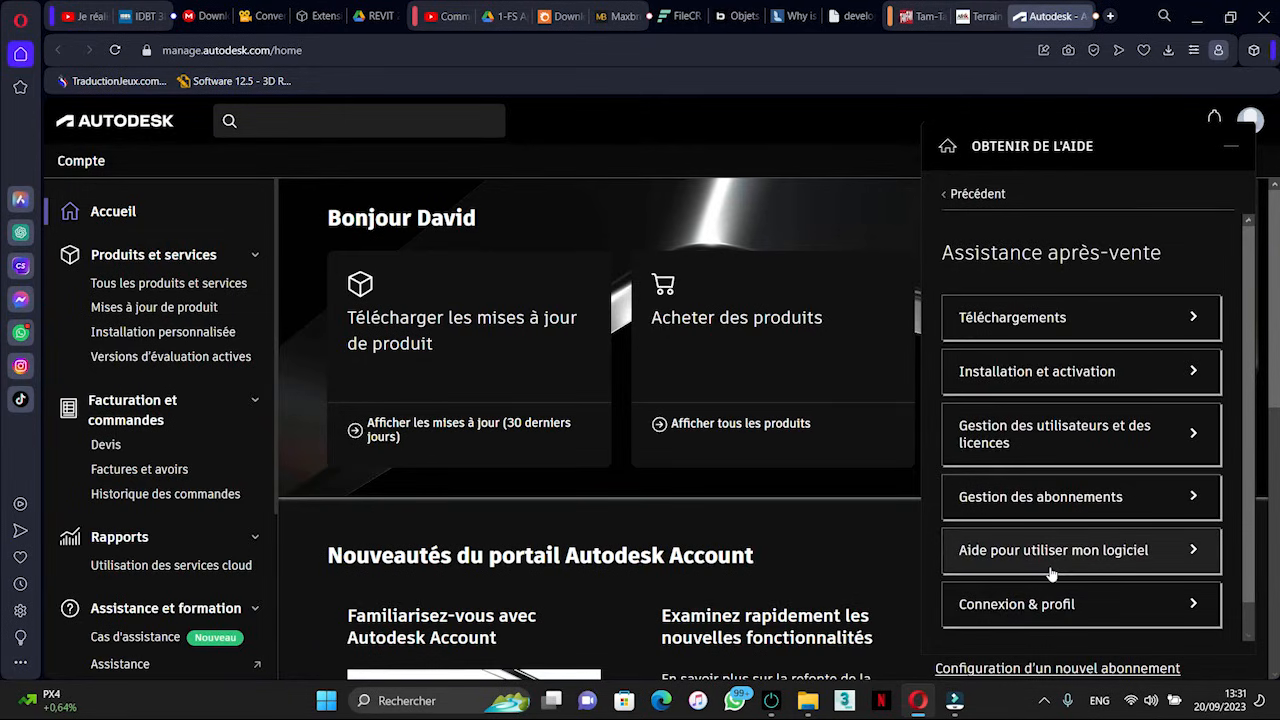
{"action": "left_click", "coordinate": [1005, 316]}
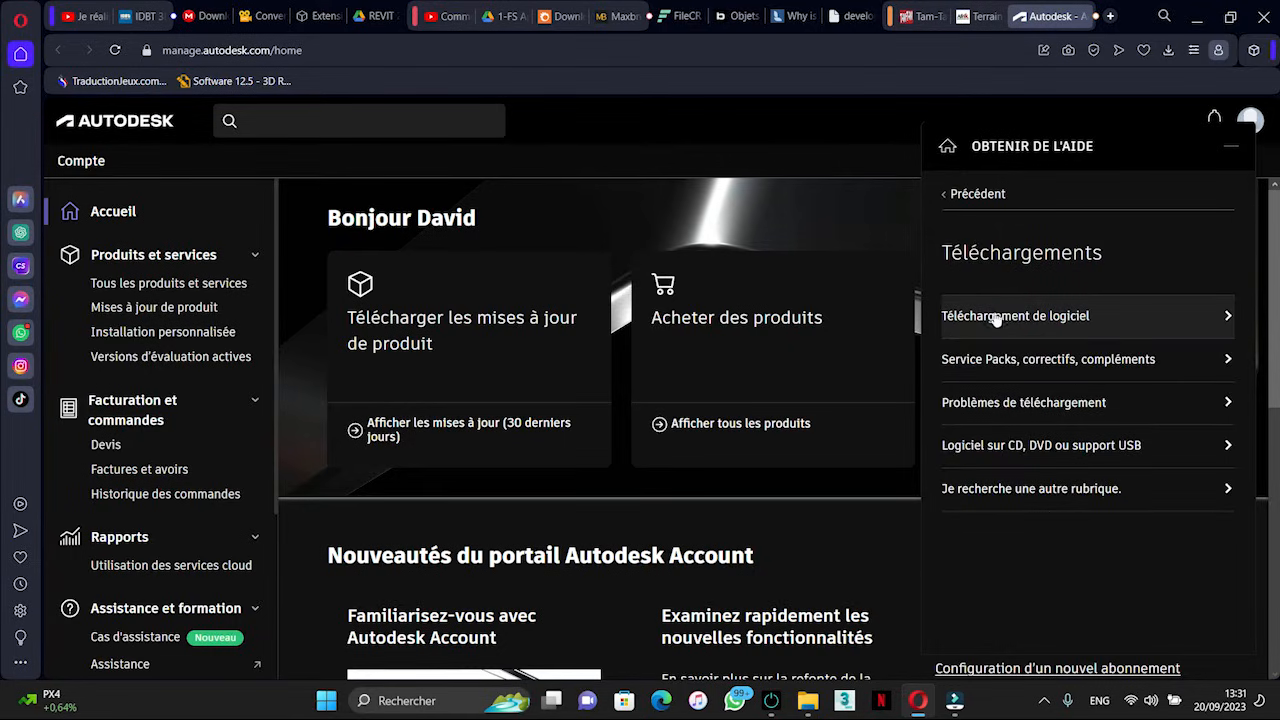
{"action": "left_click", "coordinate": [1068, 317]}
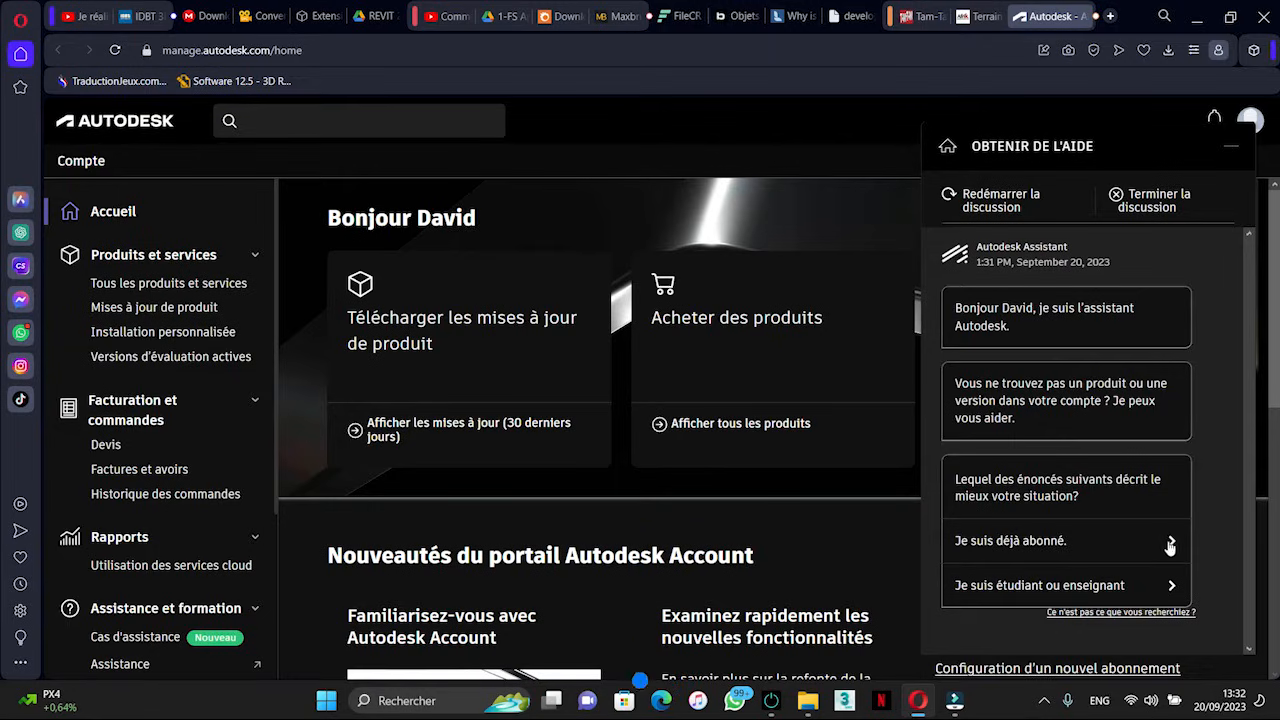
Tell the assistant that you are already a subscriber and ask it to find a product download
{"action": "left_click", "coordinate": [1043, 546]}
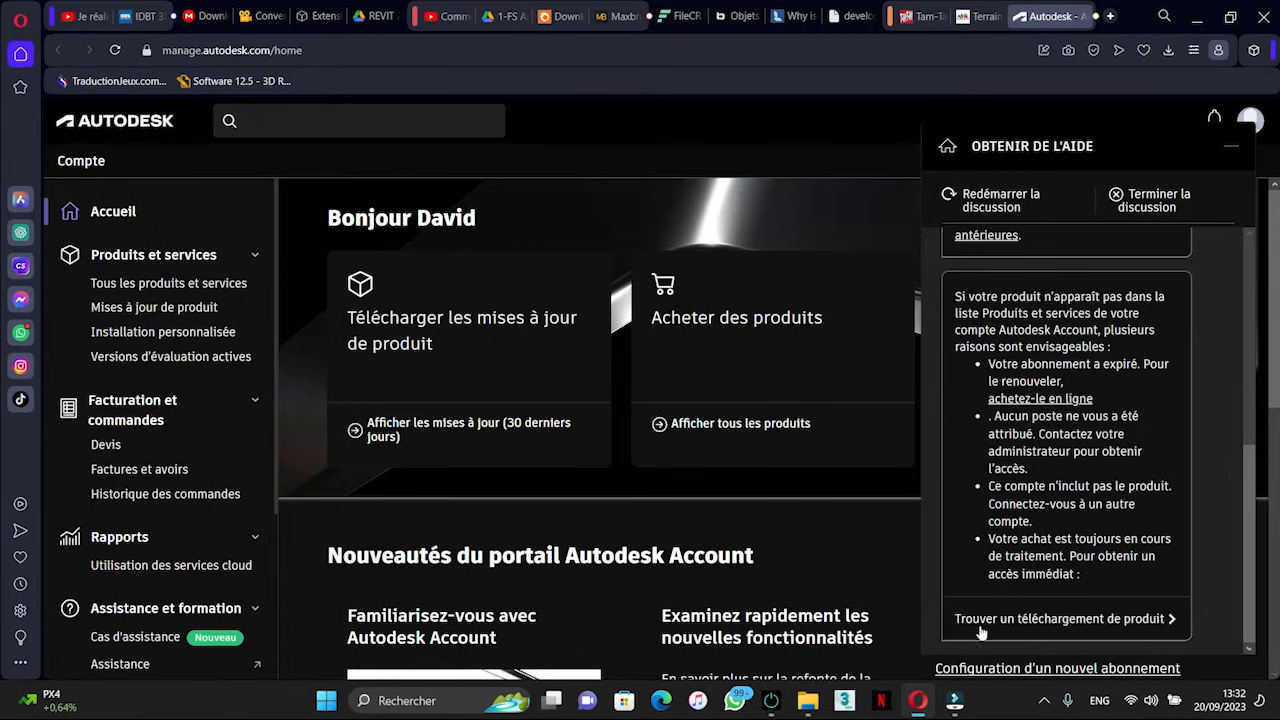
{"action": "scroll", "coordinate": [1022, 432], "scroll_direction": "up", "scroll_amount": 2}
{"action": "scroll", "coordinate": [1022, 432], "scroll_direction": "down", "scroll_amount": 2}
{"action": "left_click", "coordinate": [1096, 621]}
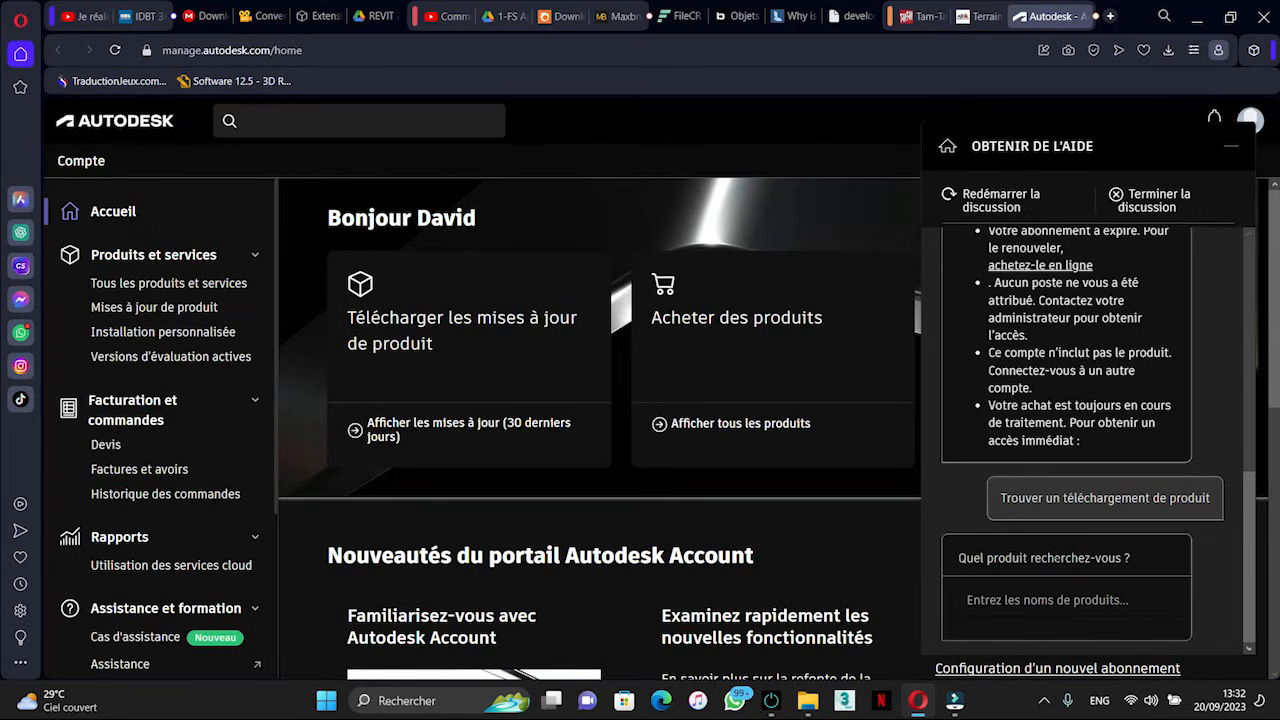
Search the assistant's product list for "revit" and choose Revit 2024
{"action": "type", "text": "r"}
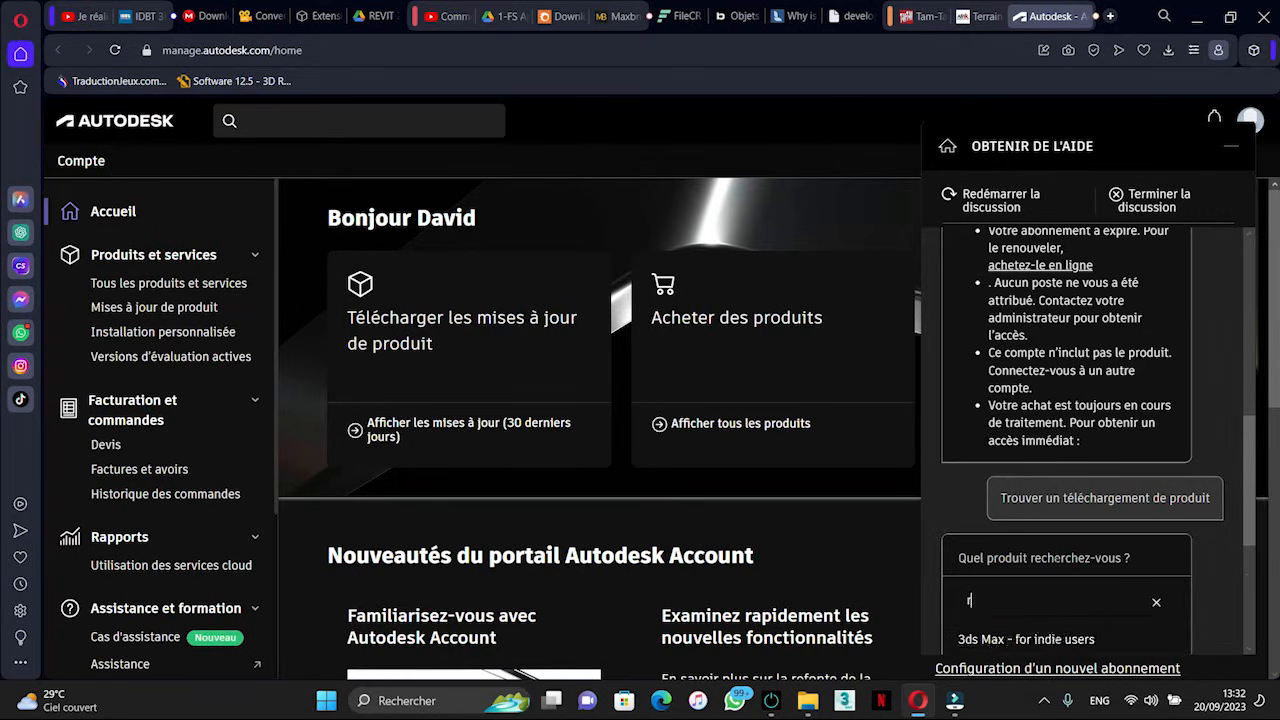
{"action": "type", "text": "evi"}
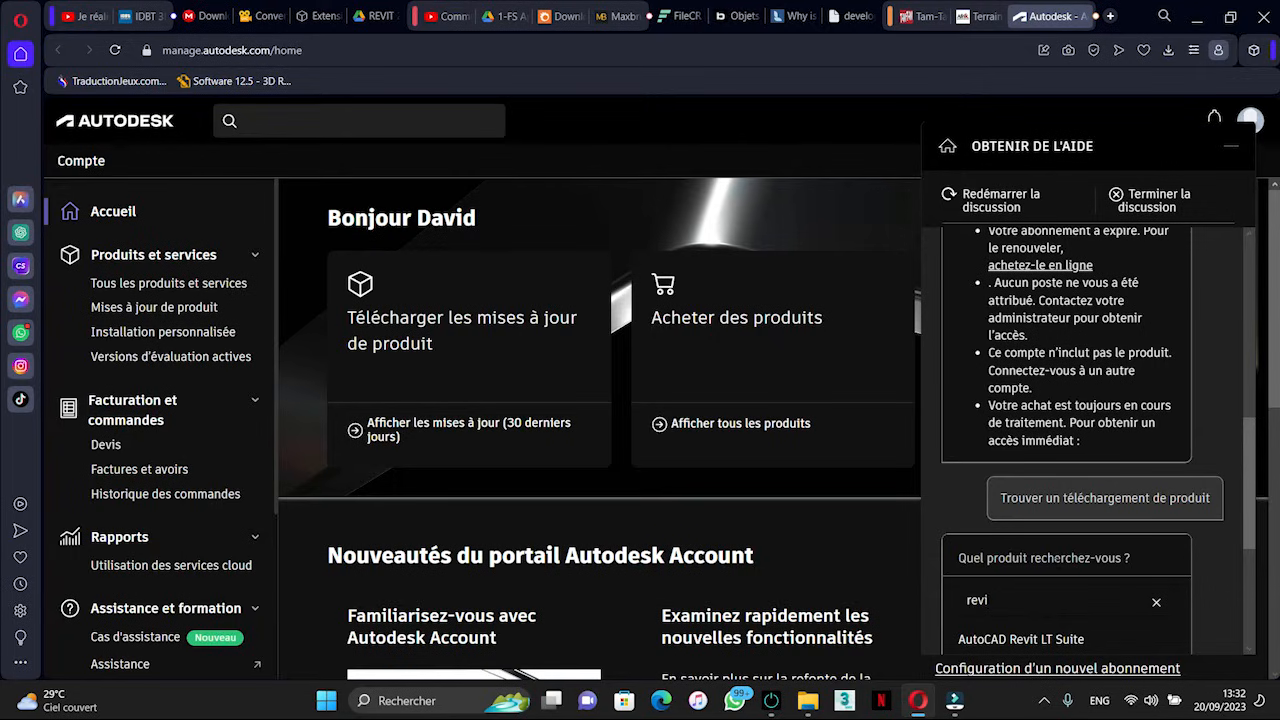
{"action": "type", "text": "t"}
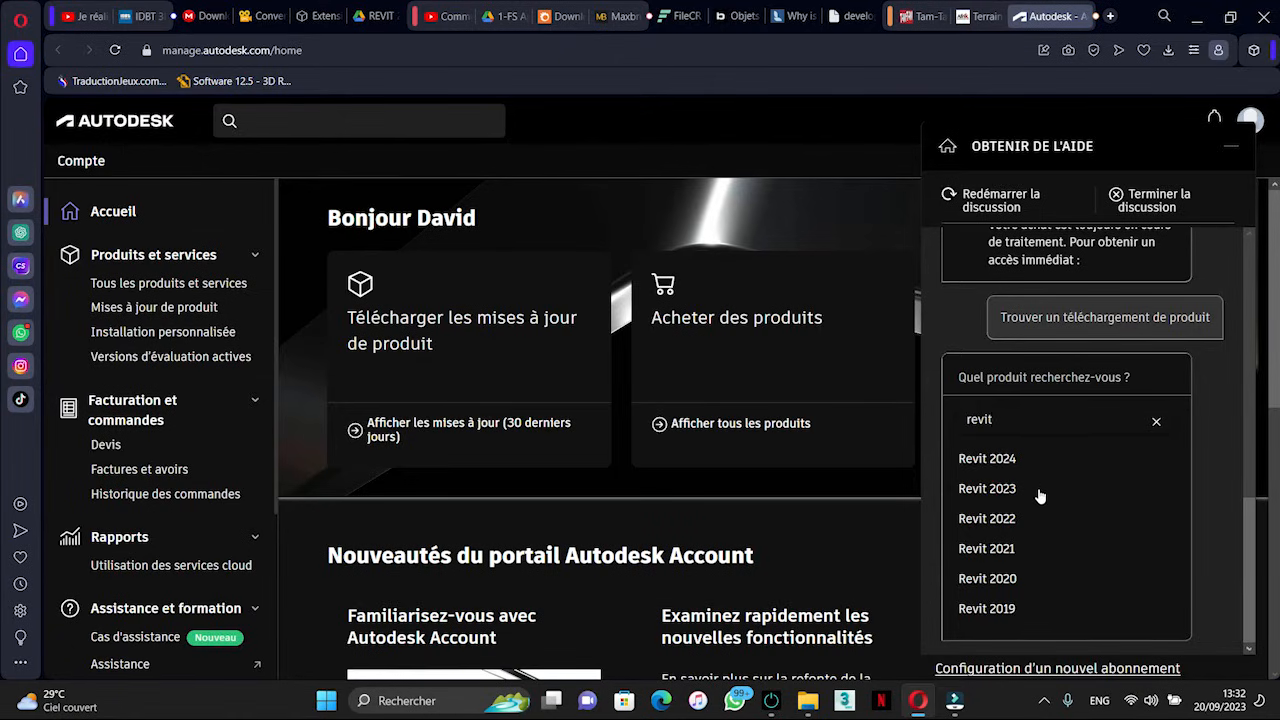
{"action": "left_click", "coordinate": [988, 460]}
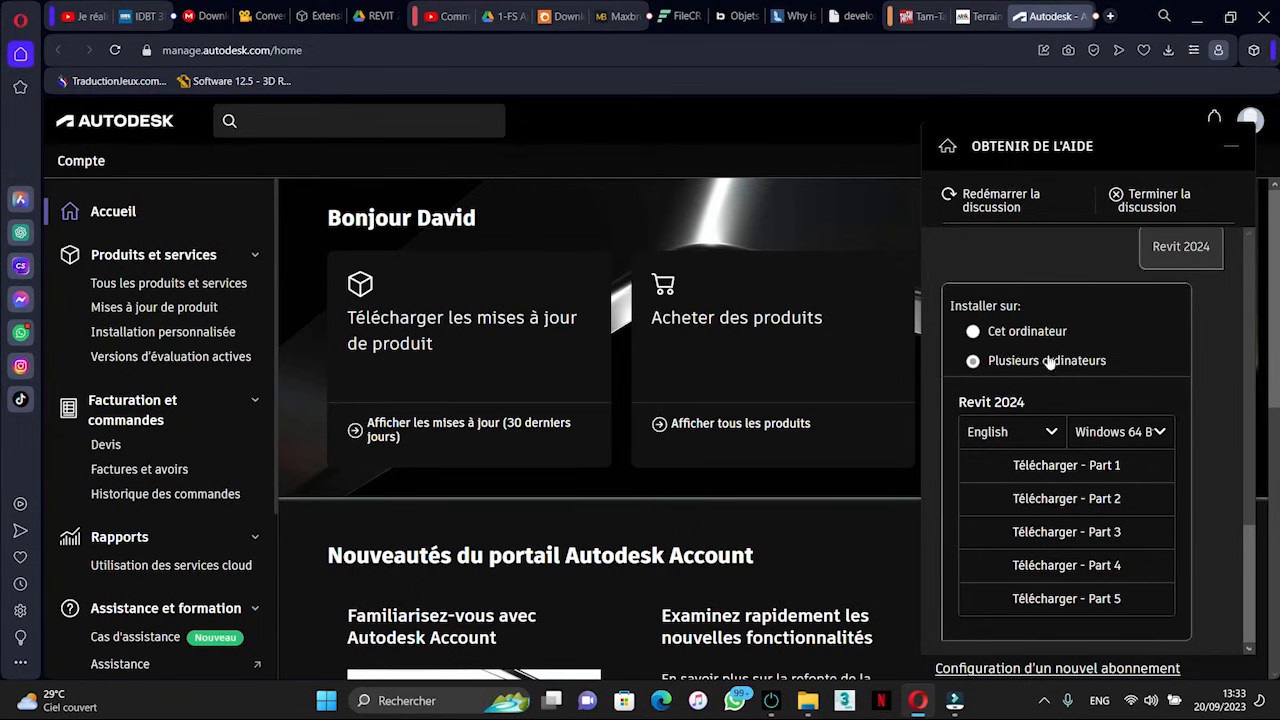
Set the Revit 2024 download language to French and look through the other languages offered
{"action": "left_click", "coordinate": [1048, 433]}
{"action": "left_click", "coordinate": [977, 524]}
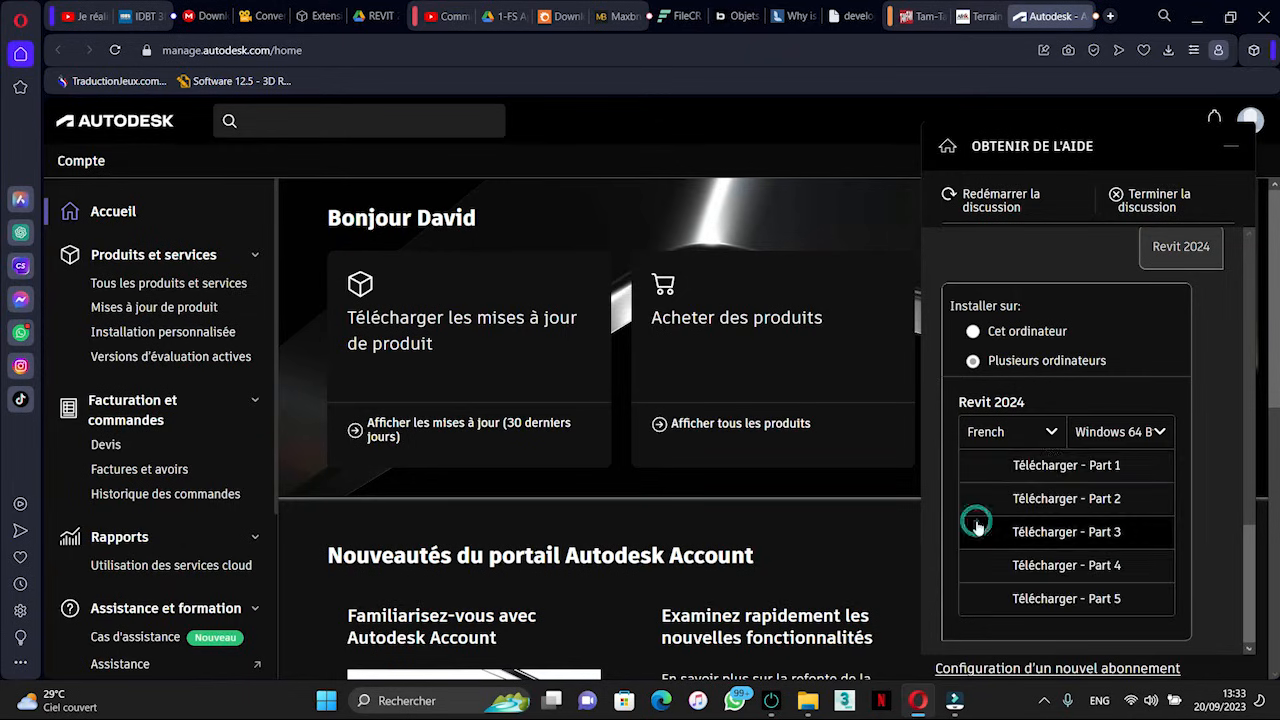
{"action": "left_click", "coordinate": [1051, 433]}
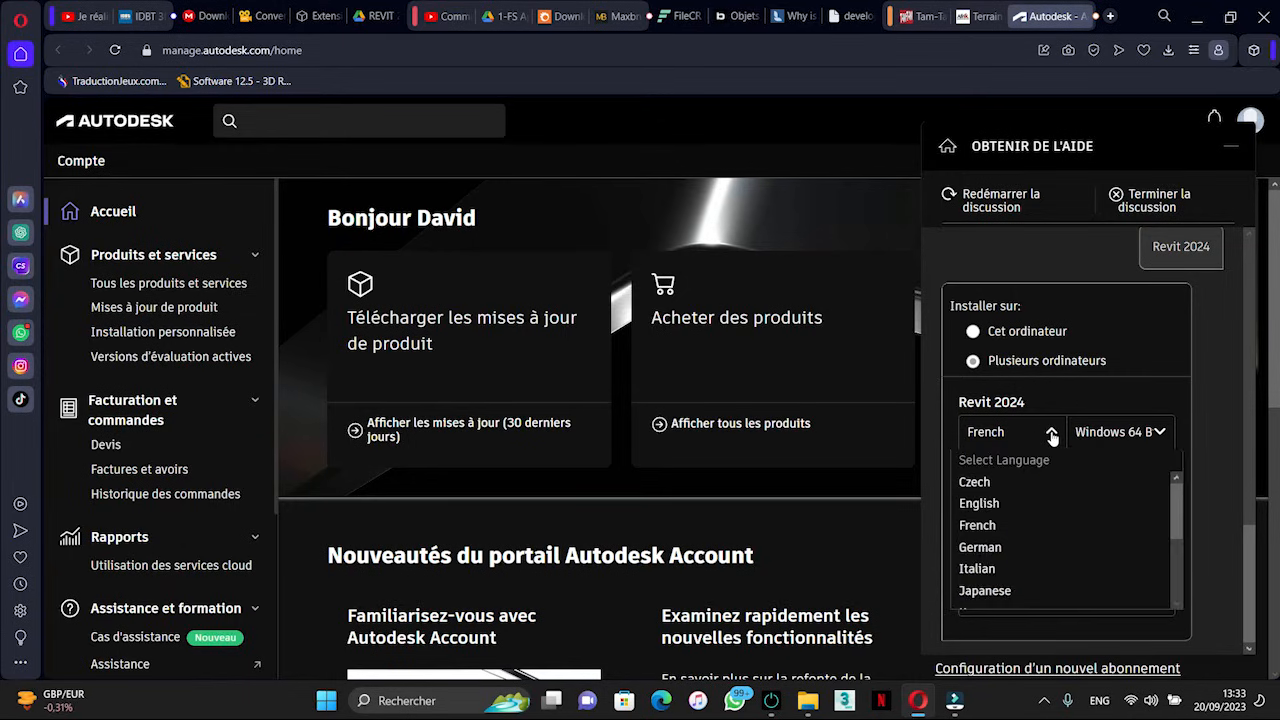
{"action": "scroll", "coordinate": [1027, 545], "scroll_direction": "down", "scroll_amount": 3}
{"action": "scroll", "coordinate": [1006, 566], "scroll_direction": "up", "scroll_amount": 5}
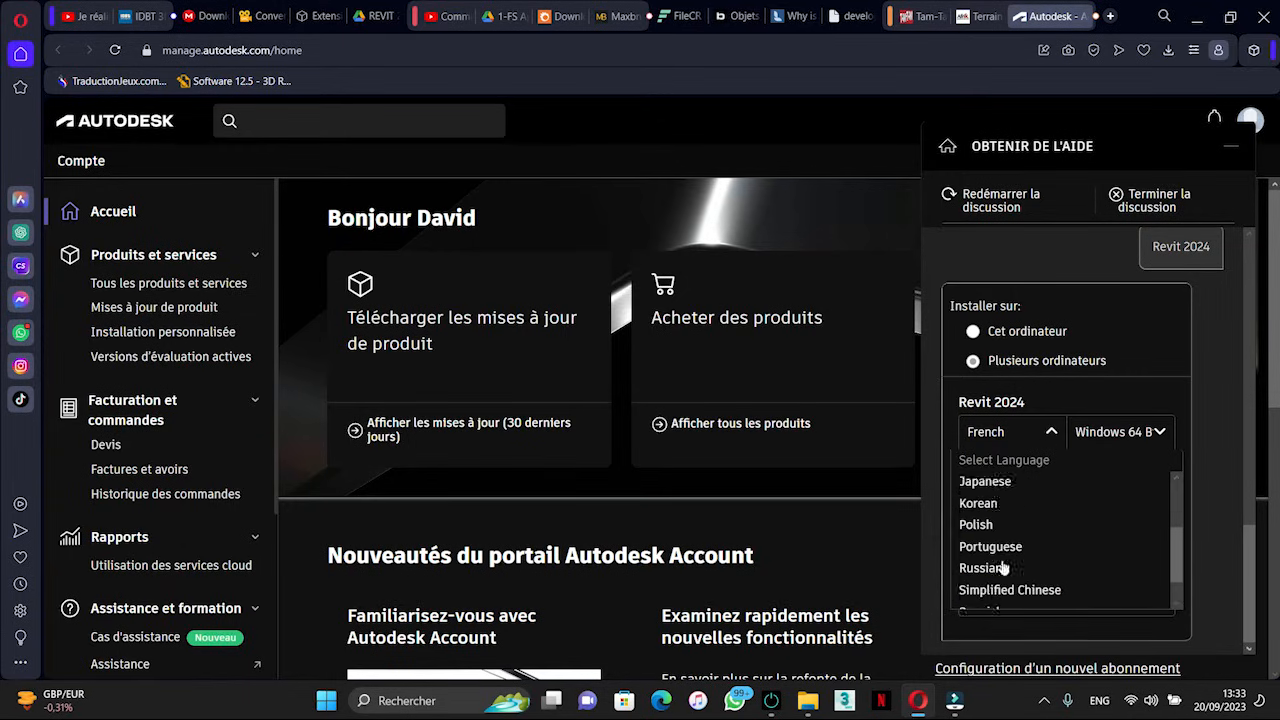
{"action": "scroll", "coordinate": [1020, 488], "scroll_direction": "down", "scroll_amount": 2}
{"action": "scroll", "coordinate": [1020, 488], "scroll_direction": "down", "scroll_amount": 3}
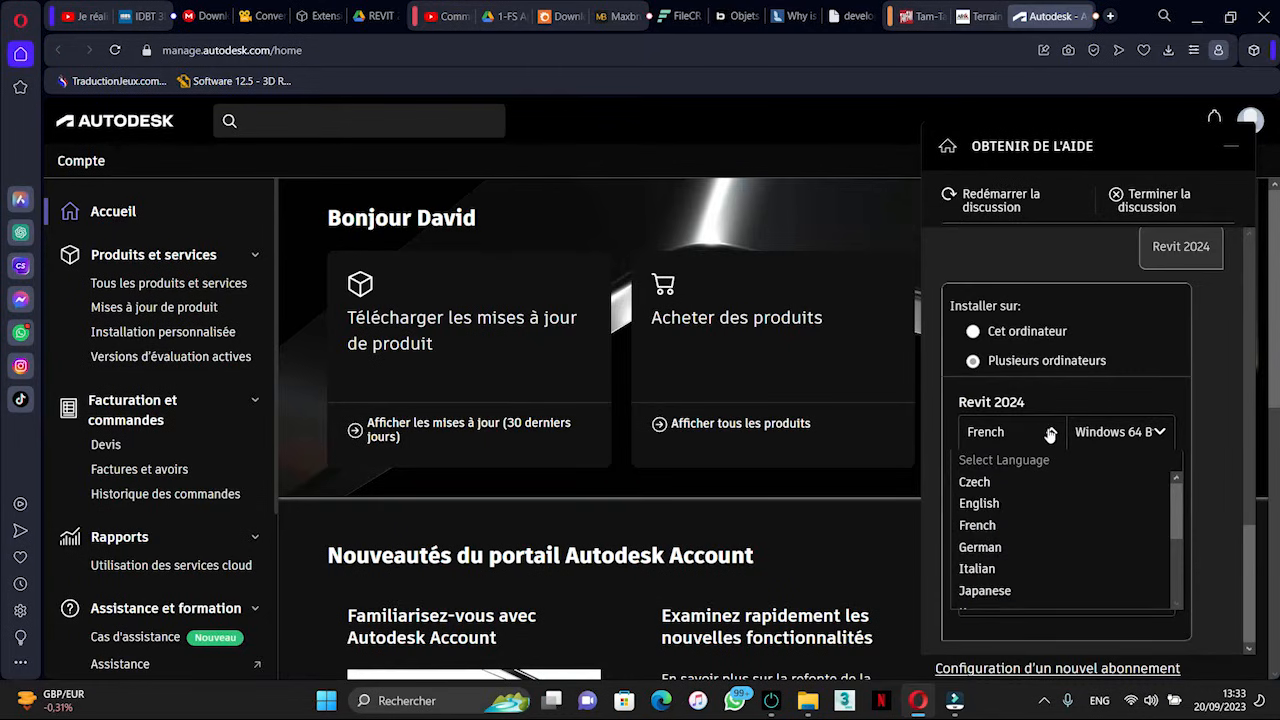
{"action": "left_click", "coordinate": [1053, 437]}
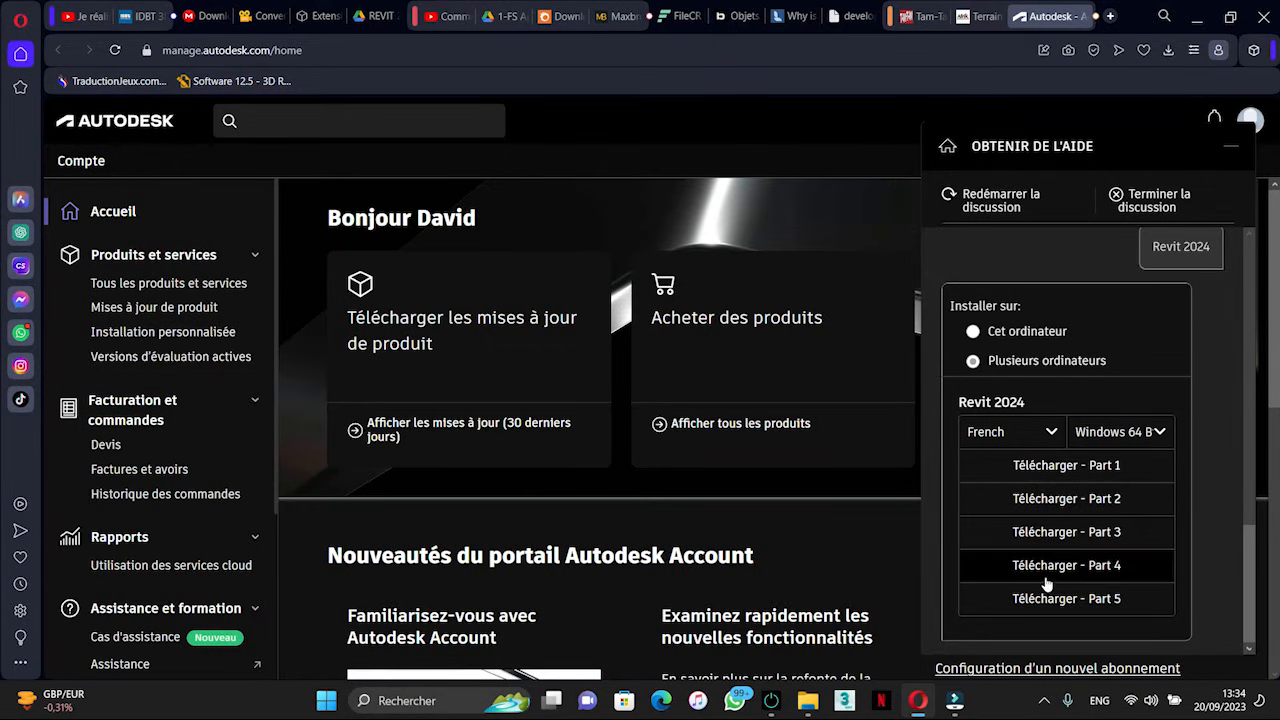
Start downloading Part 1 of the French Revit 2024 installer and cancel saving the file
{"action": "left_click", "coordinate": [1091, 466]}
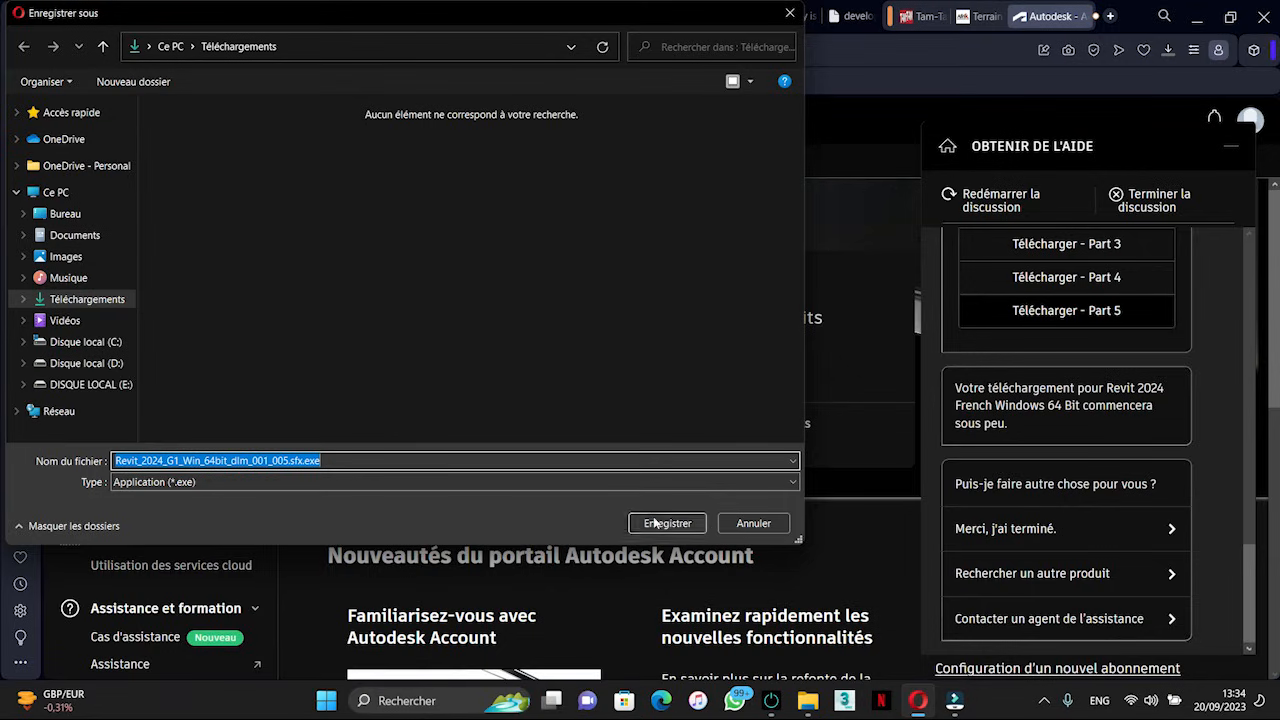
{"action": "left_click", "coordinate": [700, 525]}
{"action": "left_click", "coordinate": [752, 524]}
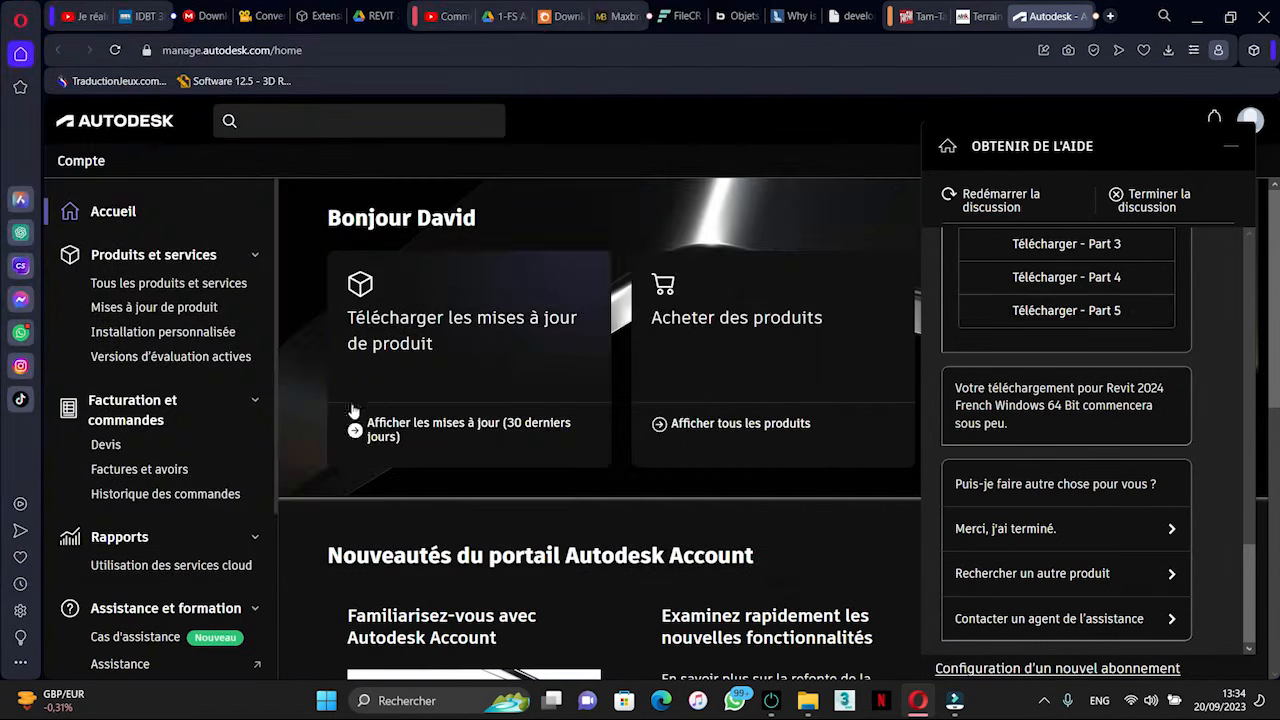
Go back to the Revit 2024 download options and review the listed installer parts
{"action": "scroll", "coordinate": [1132, 489], "scroll_direction": "up", "scroll_amount": 3}
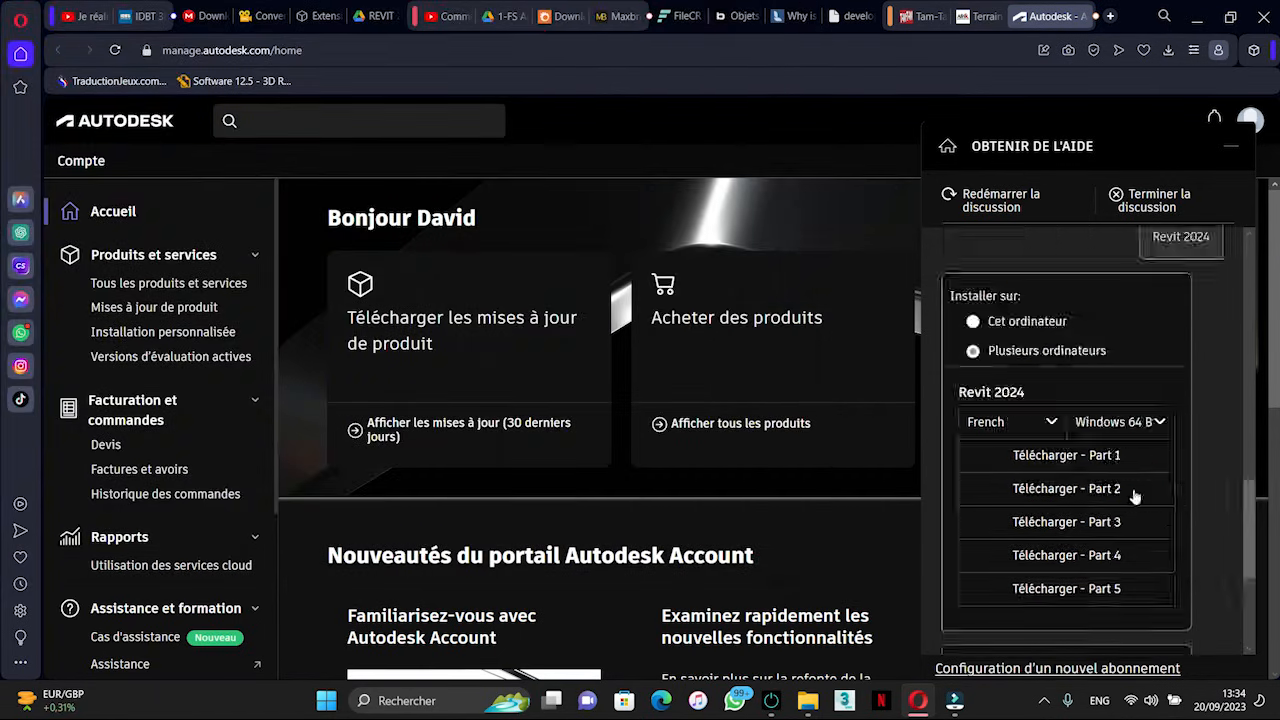
{"action": "left_click_drag", "start_coordinate": [1250, 485], "coordinate": [1260, 509]}
{"action": "scroll", "coordinate": [1260, 513], "scroll_direction": "up", "scroll_amount": 2}
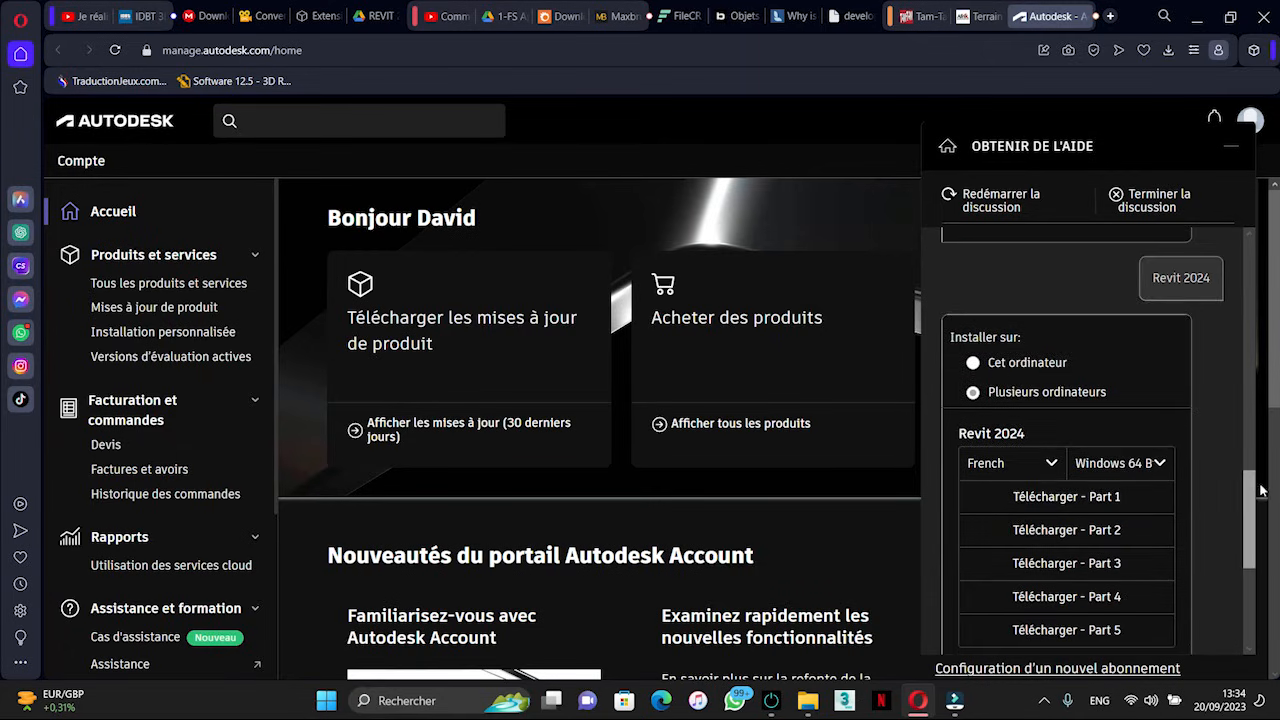
{"action": "left_click", "coordinate": [1146, 530]}
{"action": "scroll", "coordinate": [1205, 495], "scroll_direction": "up", "scroll_amount": 3}
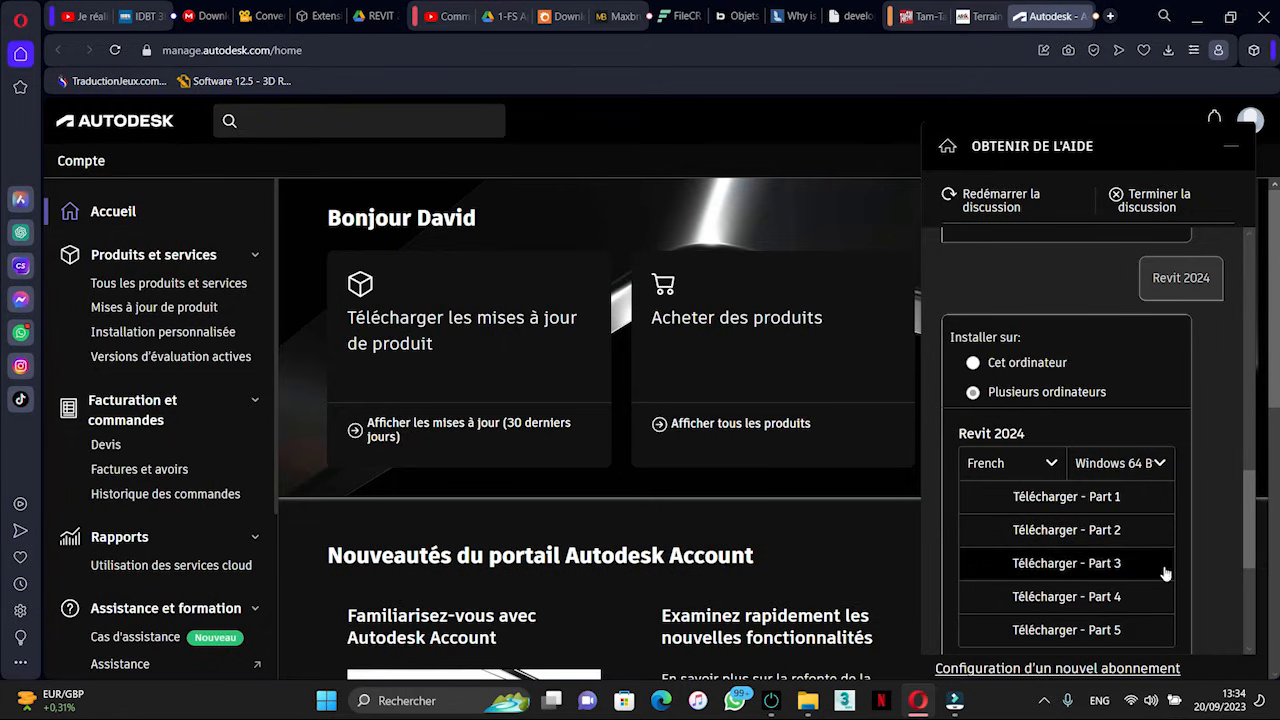
{"action": "left_click", "coordinate": [1103, 597]}
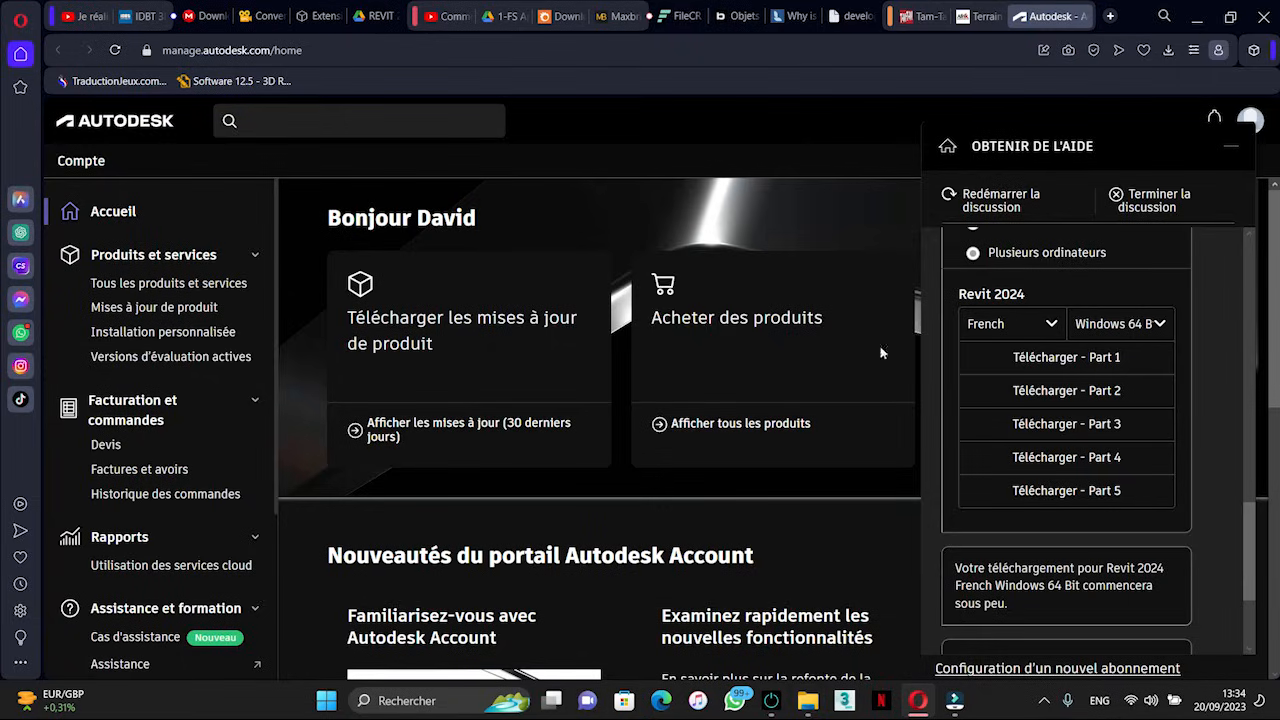
Switch to File Explorer, check the Téléchargements folder and the autodesk folder on drive E:, and return to the browser
{"action": "mouse_move", "coordinate": [807, 700]}
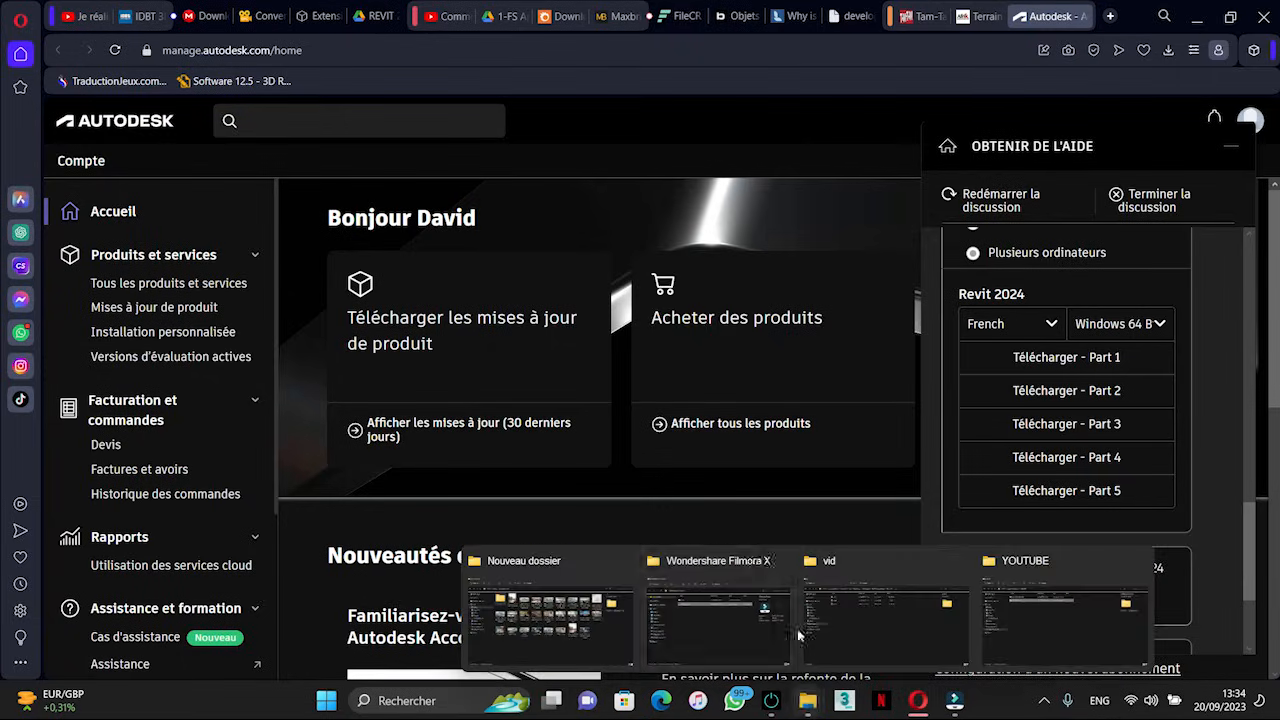
{"action": "left_click", "coordinate": [1041, 625]}
{"action": "left_click", "coordinate": [106, 315]}
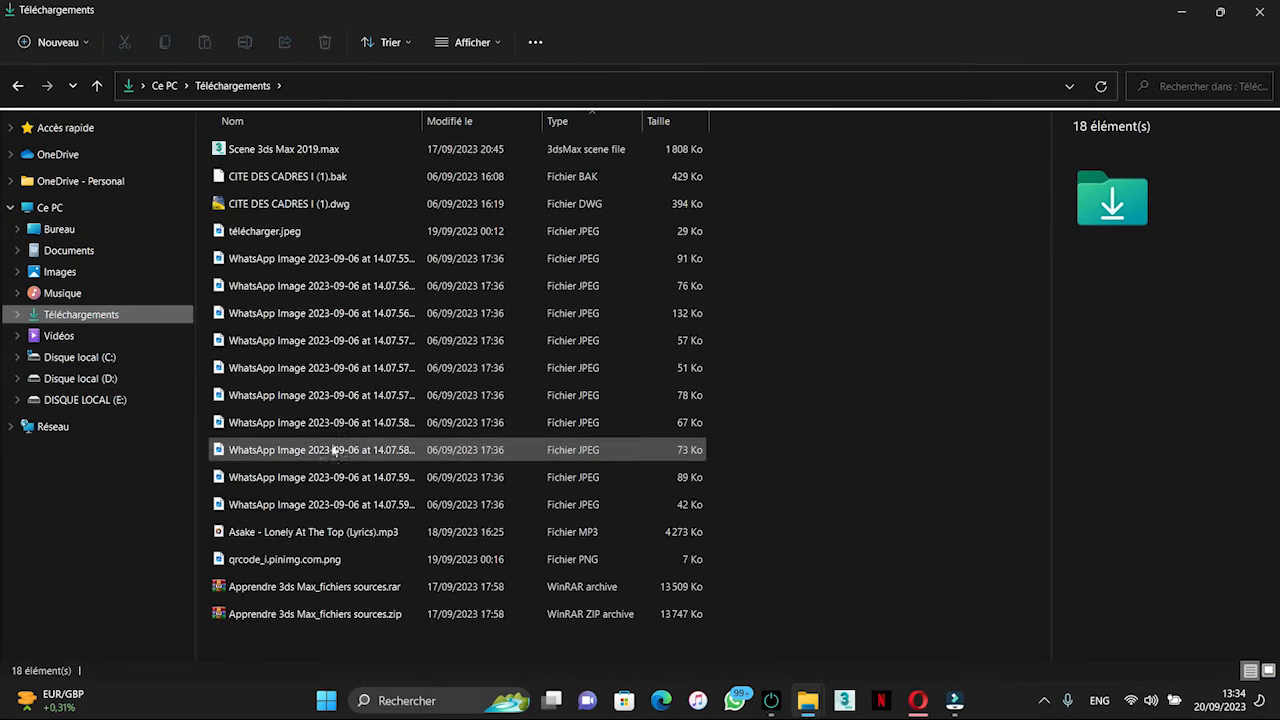
{"action": "left_click", "coordinate": [86, 401]}
{"action": "scroll", "coordinate": [305, 345], "scroll_direction": "down", "scroll_amount": 5}
{"action": "scroll", "coordinate": [280, 200], "scroll_direction": "up", "scroll_amount": 5}
{"action": "double_click", "coordinate": [250, 231]}
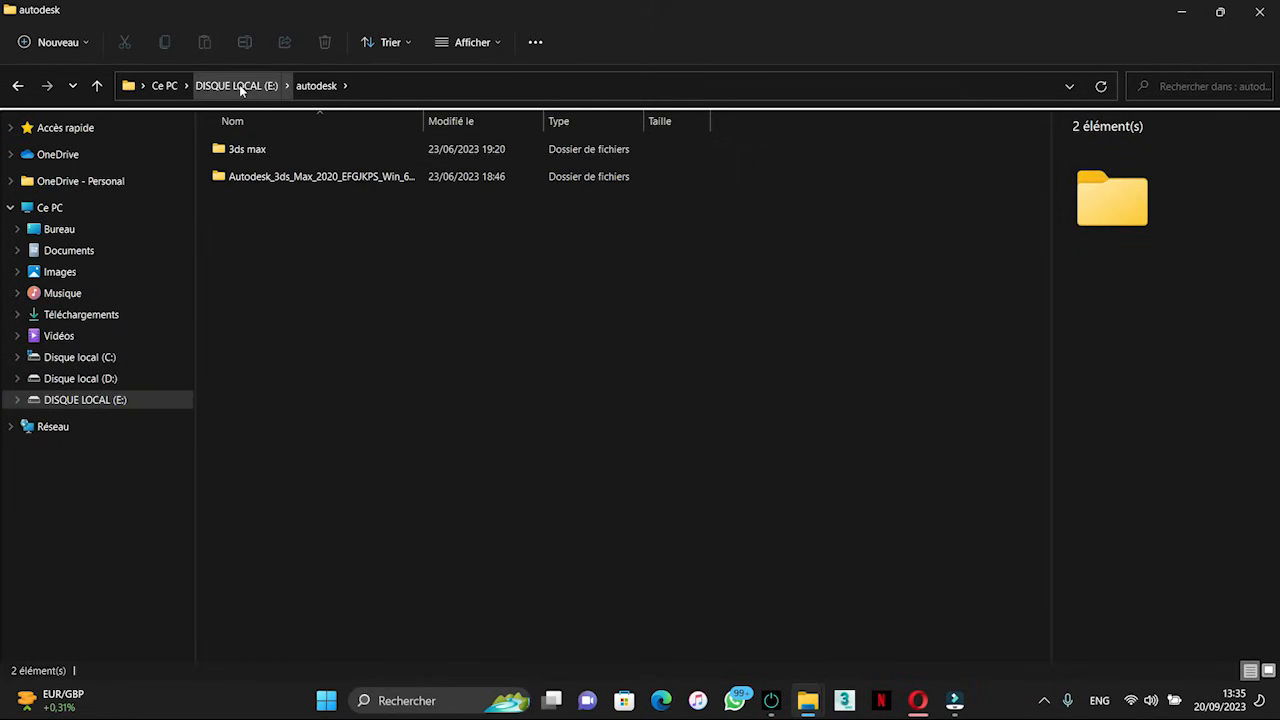
{"action": "left_click", "coordinate": [100, 316]}
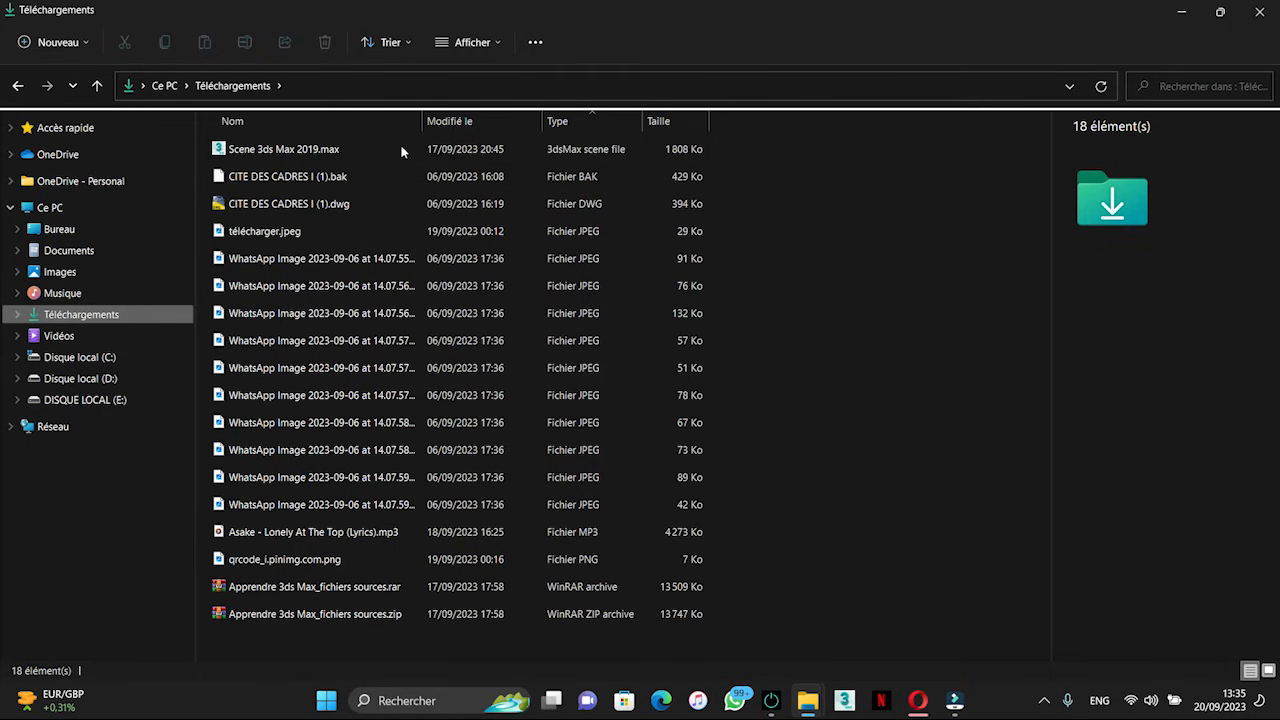
{"action": "left_click", "coordinate": [1181, 12]}
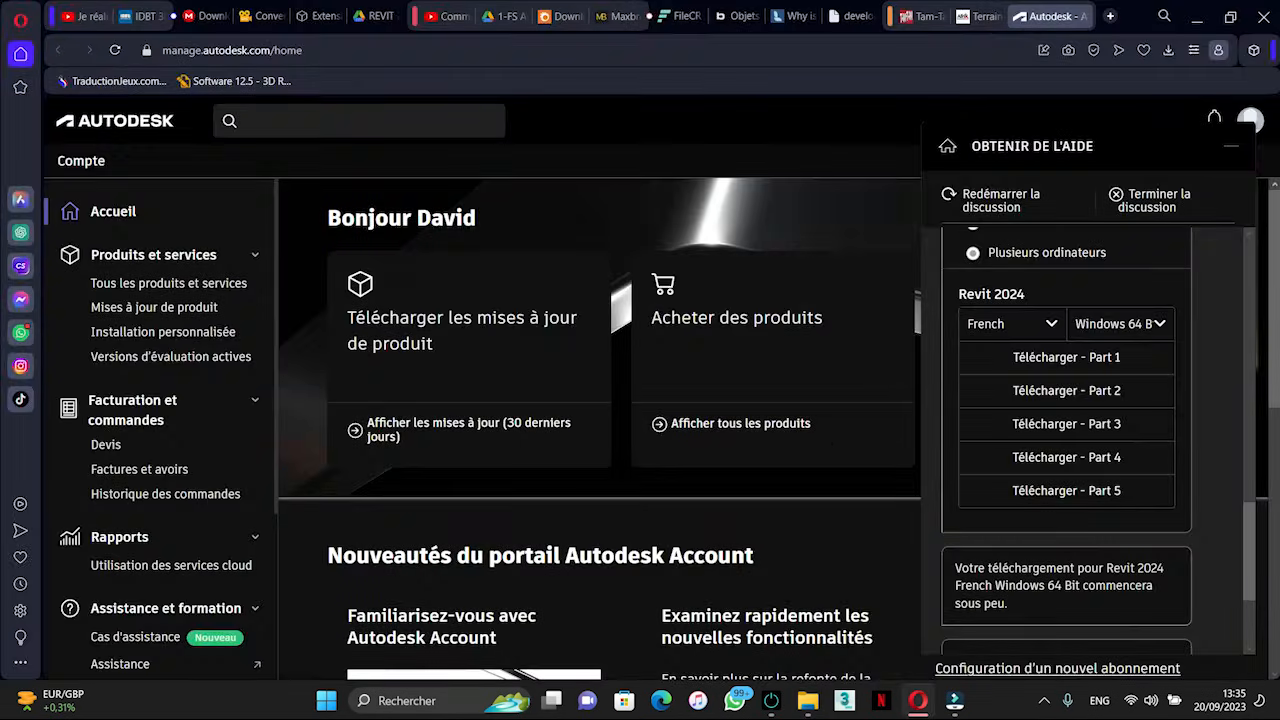